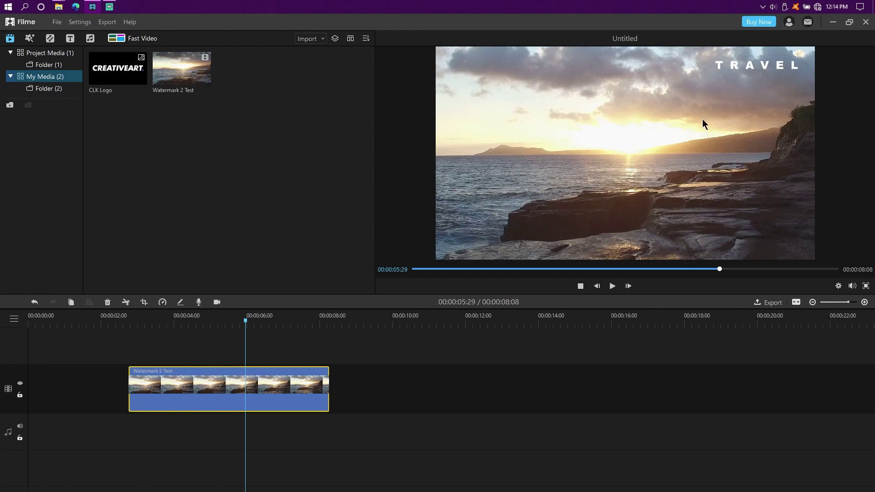
# Step: Open the crop settings for the Watermark 2 Test clip at 00:00:03:24 and place an original-ratio frame of about 1639 × 922 below the watermark
pyautogui.moveTo(246, 322); pyautogui.dragTo(166, 323)
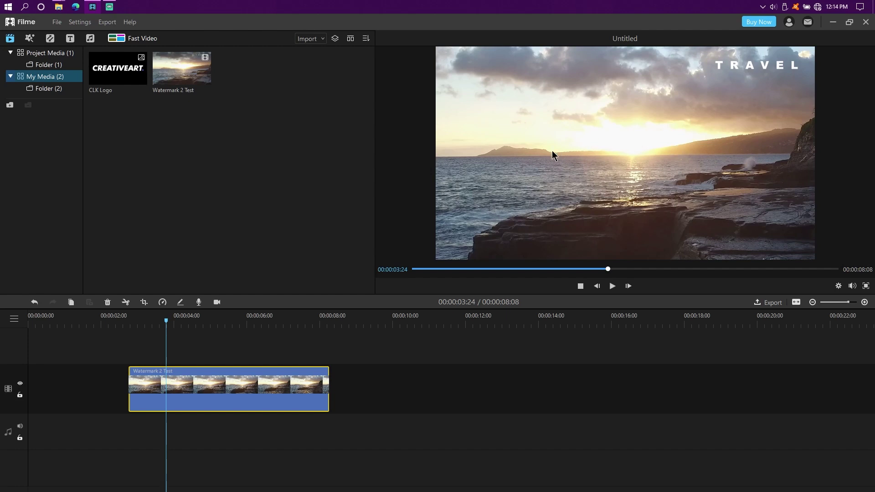
pyautogui.hotkey('ctrl', 'z')
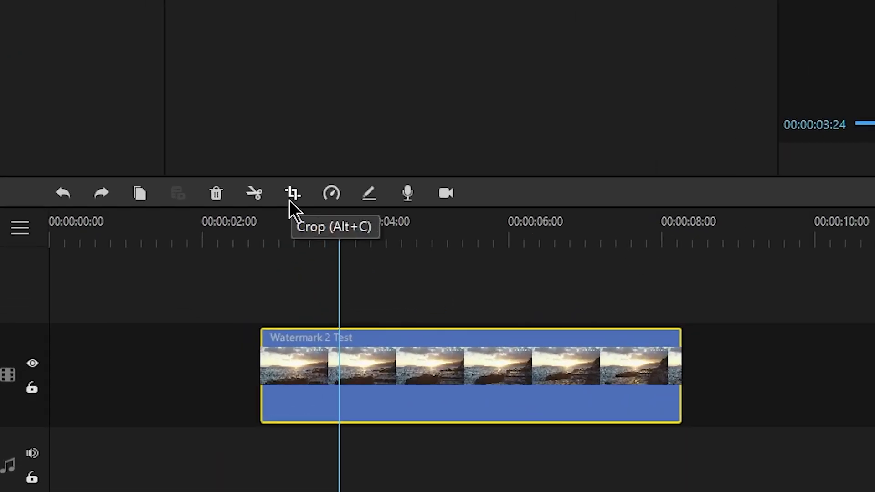
pyautogui.click(292, 194)
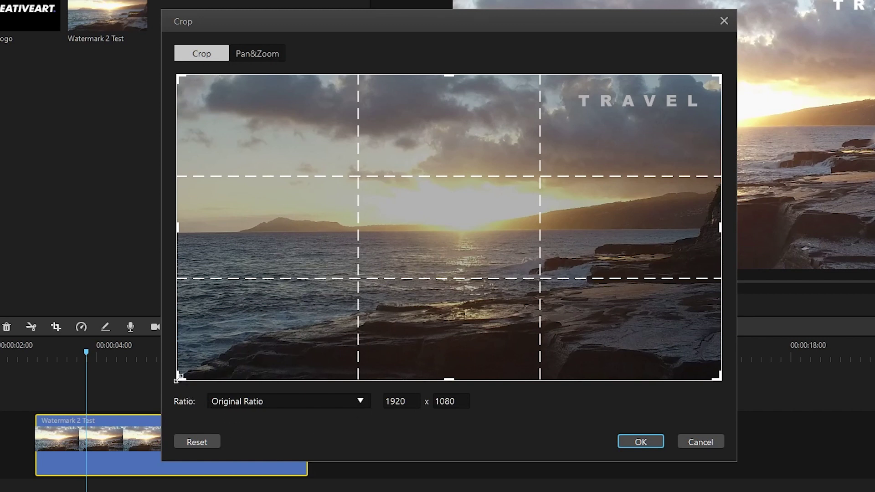
pyautogui.moveTo(177, 380); pyautogui.dragTo(256, 333)
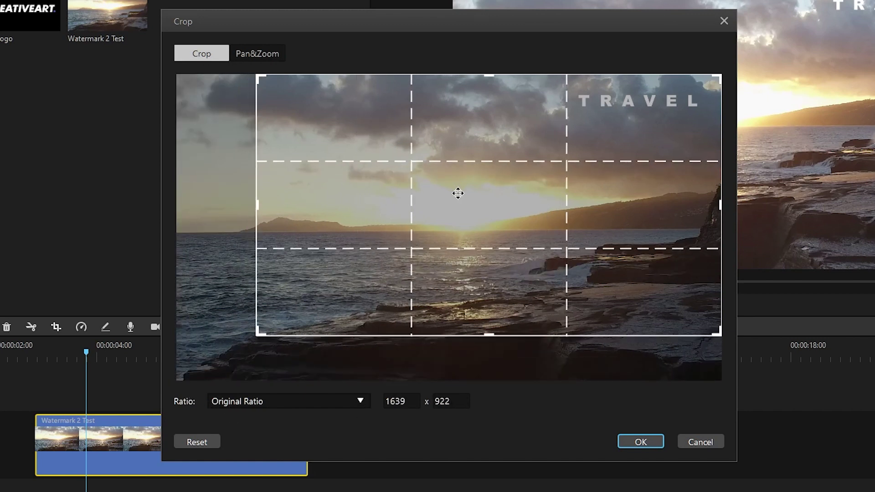
pyautogui.moveTo(458, 191); pyautogui.dragTo(459, 231)
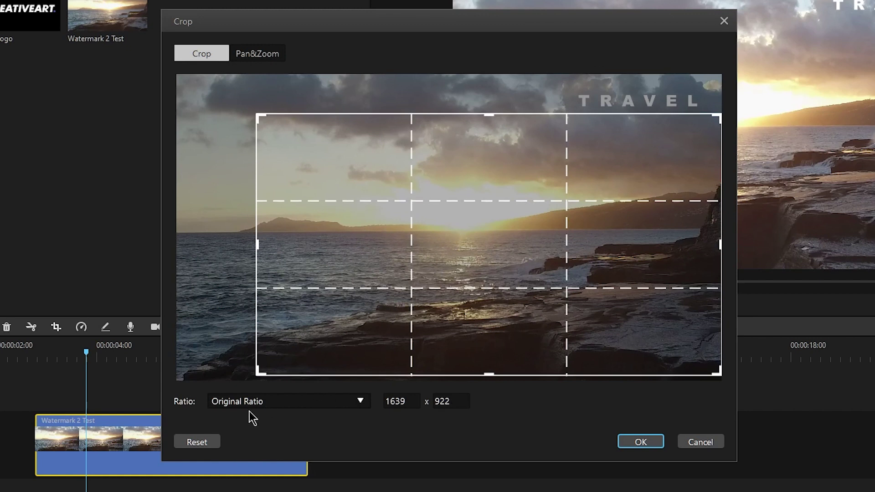
# Step: Change the crop ratio to 1:1 and shift the square frame toward the middle of the picture
pyautogui.click(277, 406)
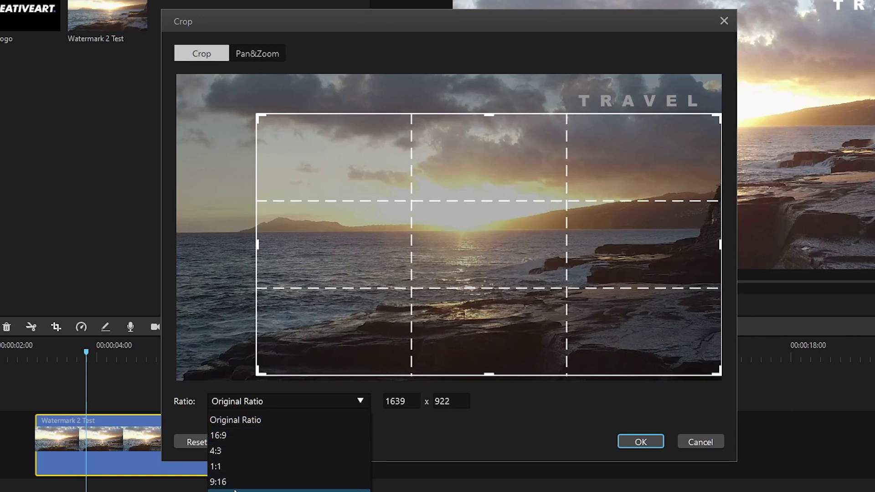
pyautogui.click(241, 466)
pyautogui.moveTo(404, 269); pyautogui.dragTo(444, 272)
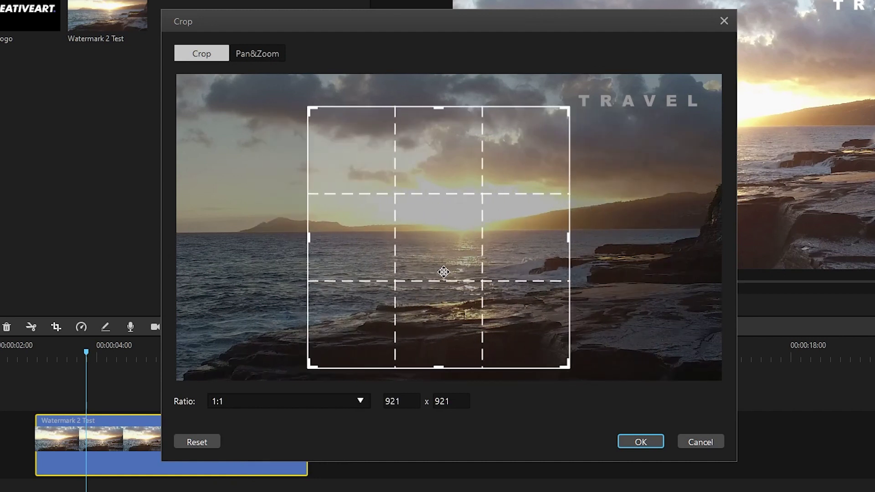
# Step: Crop the clip at a 16:9 ratio with a frame of about 1697 × 955 that excludes the TRAVEL watermark
pyautogui.click(287, 402)
pyautogui.click(251, 432)
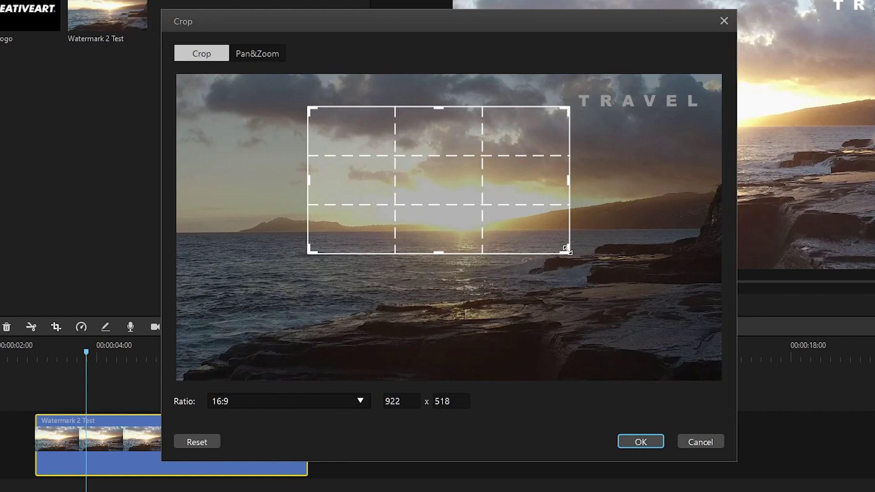
pyautogui.moveTo(567, 254); pyautogui.dragTo(676, 377)
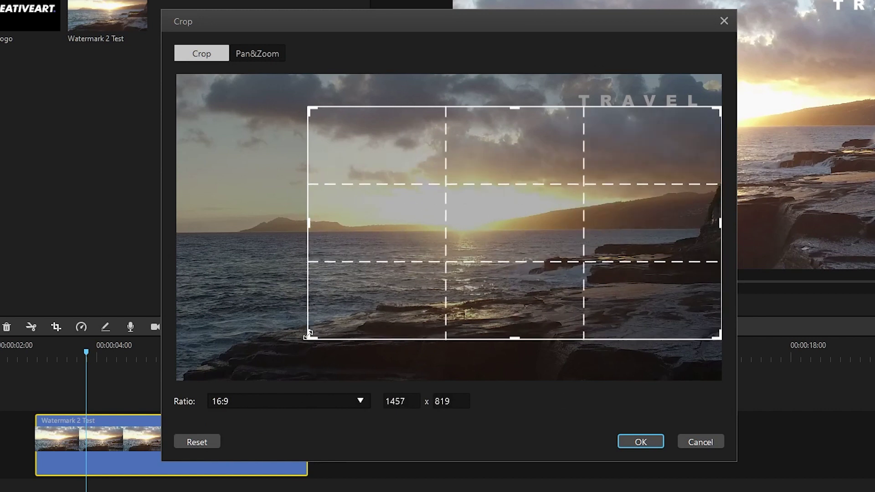
pyautogui.moveTo(303, 339); pyautogui.dragTo(190, 375)
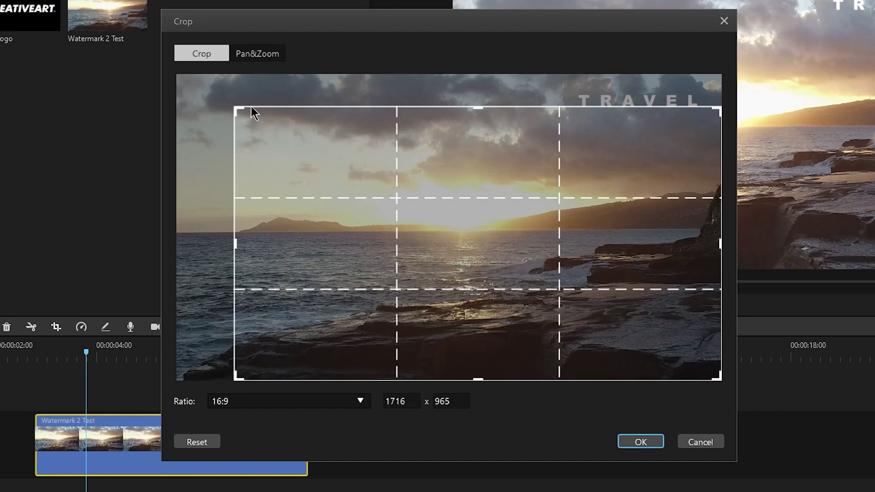
pyautogui.moveTo(235, 107)
pyautogui.mouseDown()
pyautogui.moveTo(245, 111)
pyautogui.moveTo(239, 108)
pyautogui.mouseUp()
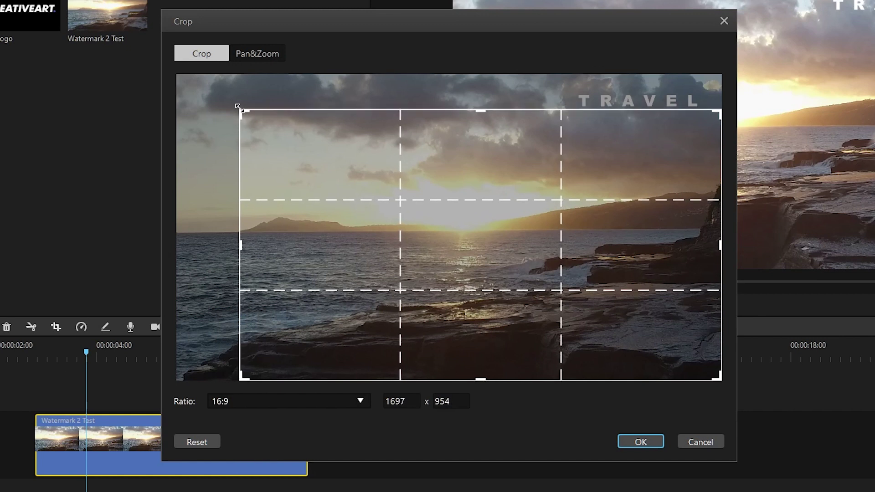
pyautogui.moveTo(560, 228); pyautogui.dragTo(533, 227)
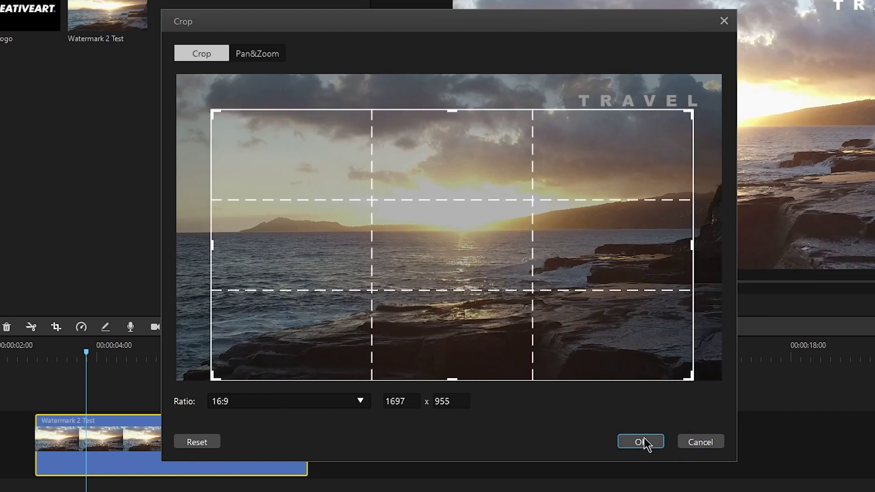
pyautogui.click(642, 442)
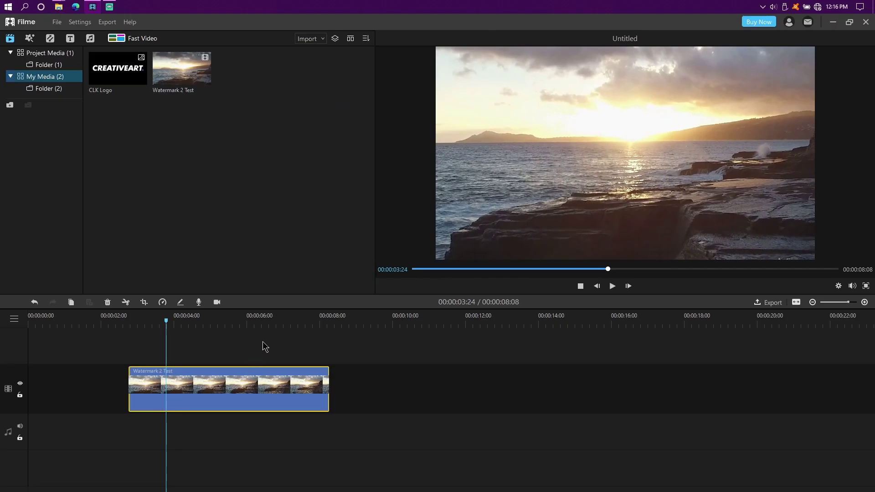
# Step: Play the cropped clip briefly to check the picture, and undo the crop
pyautogui.press('space')
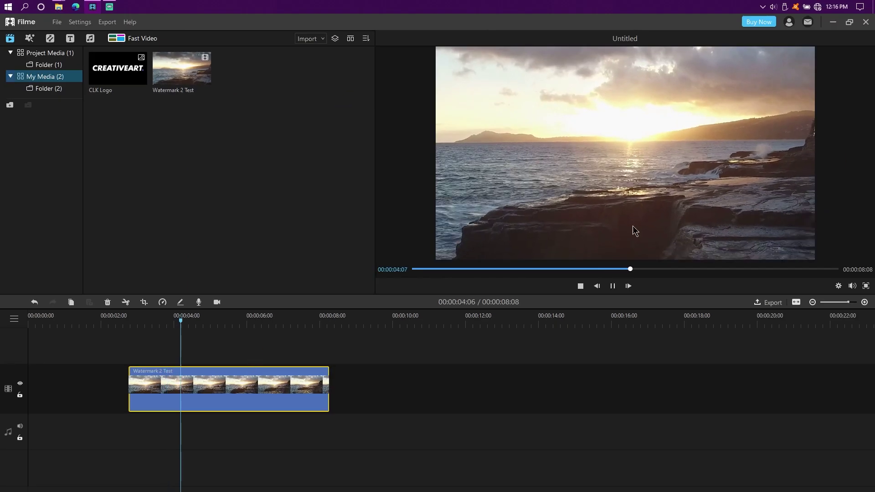
pyautogui.press('space')
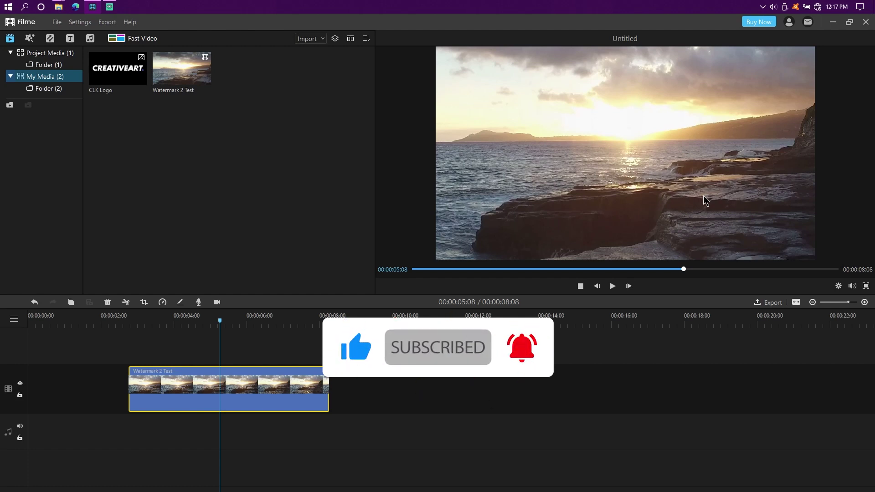
pyautogui.hotkey('ctrl', 'z')
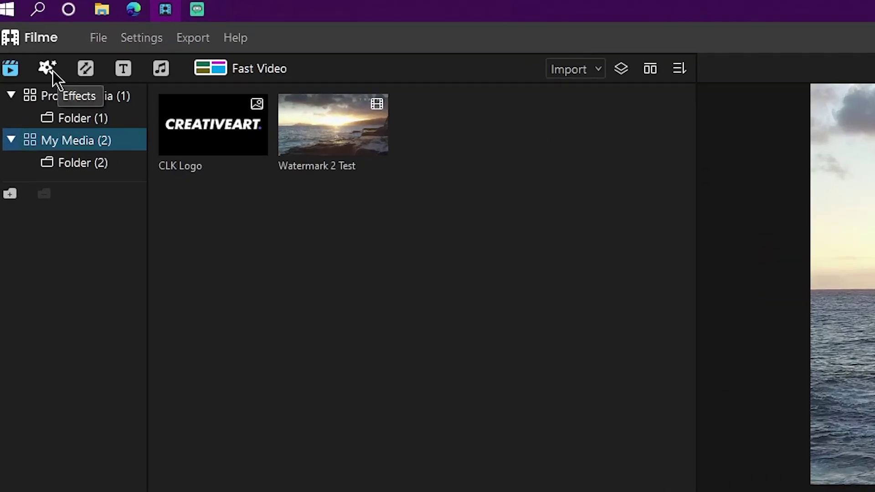
# Step: Try the LetterBoxed effect on the Watermark 2 Test clip and undo it
pyautogui.click(31, 39)
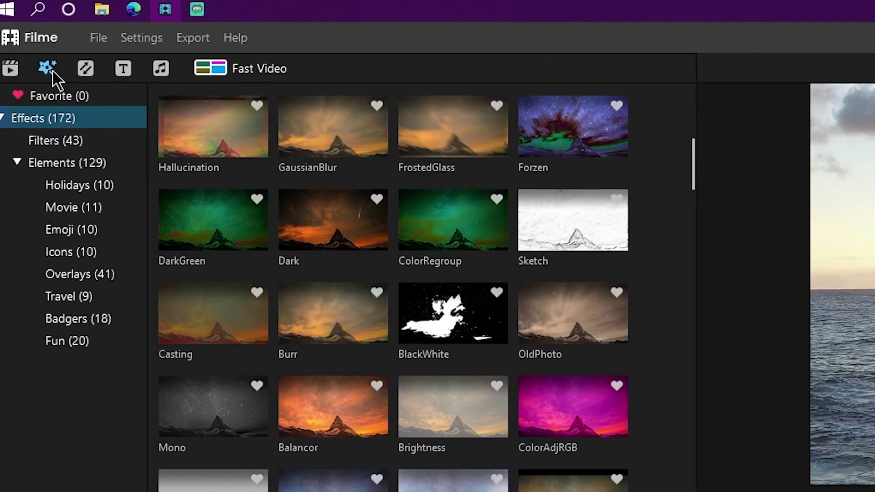
pyautogui.scroll(-1, 353, 260)
pyautogui.moveTo(627, 491)
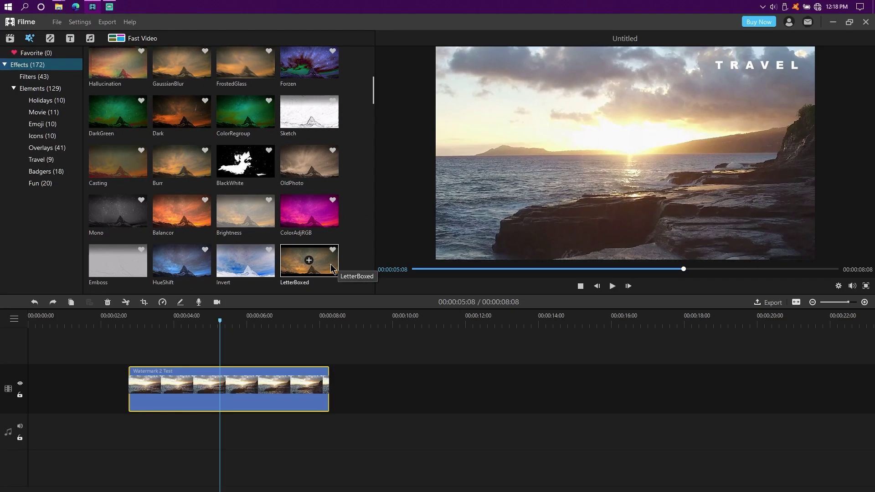
pyautogui.moveTo(332, 268); pyautogui.dragTo(266, 377)
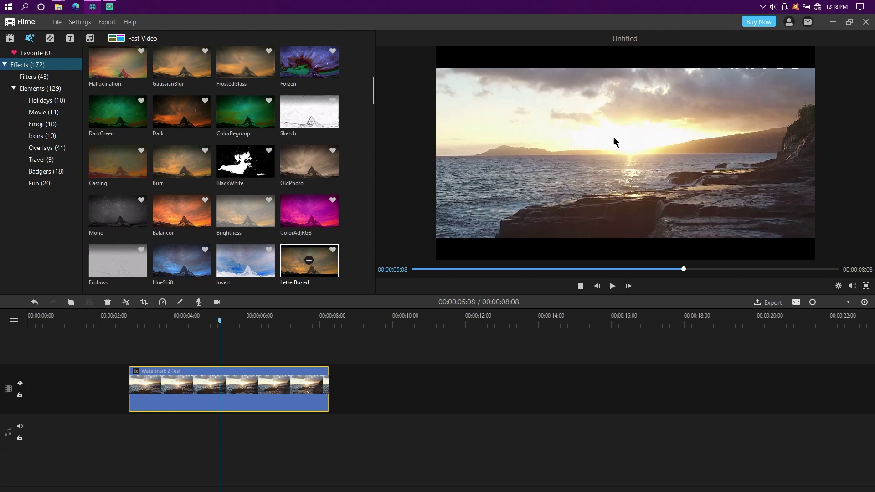
pyautogui.hotkey('ctrl', 'z')
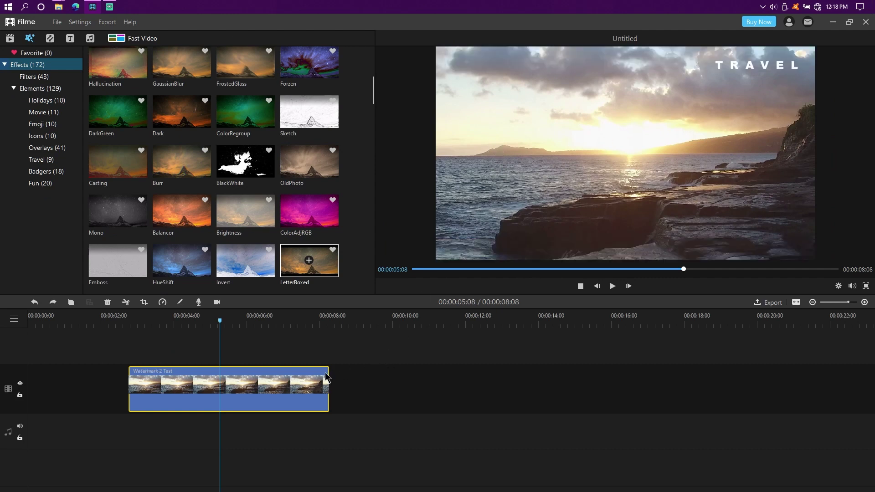
# Step: Set the scale of the Watermark 2 Test clip to 104% and apply the change
pyautogui.doubleClick(305, 387)
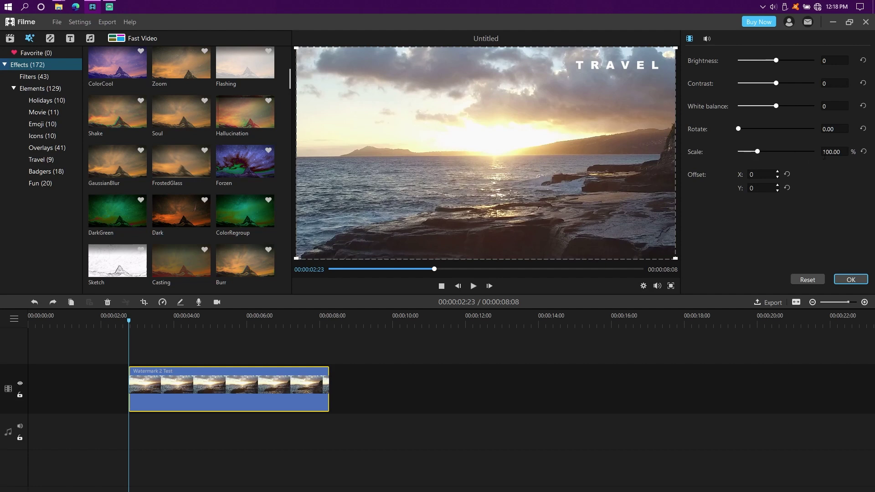
pyautogui.doubleClick(836, 152)
pyautogui.write('104')
pyautogui.press('Return')
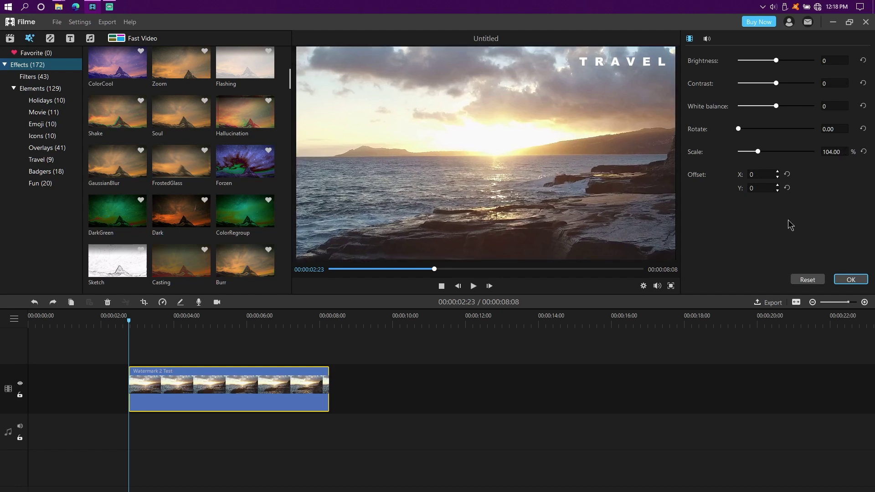
pyautogui.click(851, 279)
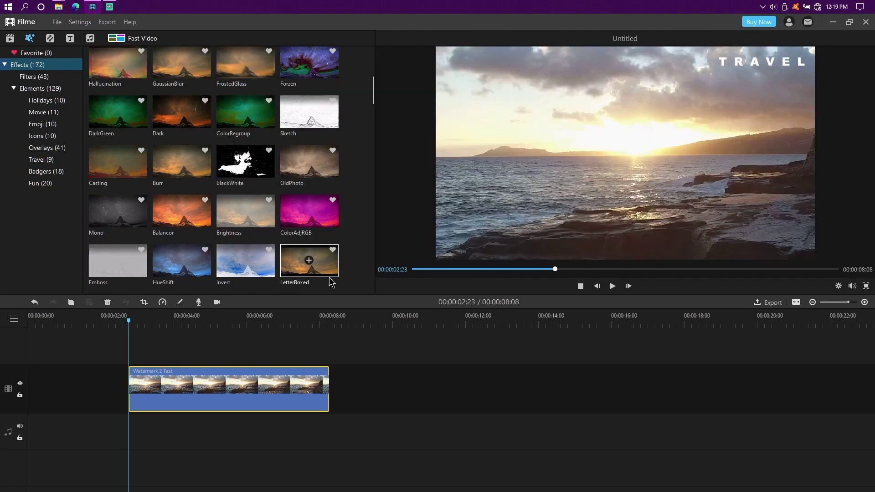
# Step: Apply the LetterBoxed effect to the enlarged clip and play it to check that the watermark is covered
pyautogui.moveTo(329, 267); pyautogui.dragTo(262, 376)
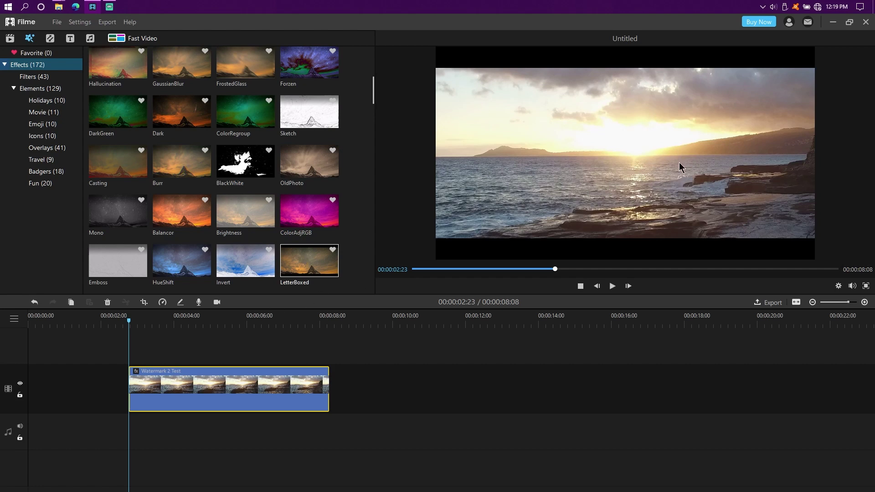
pyautogui.press('space')
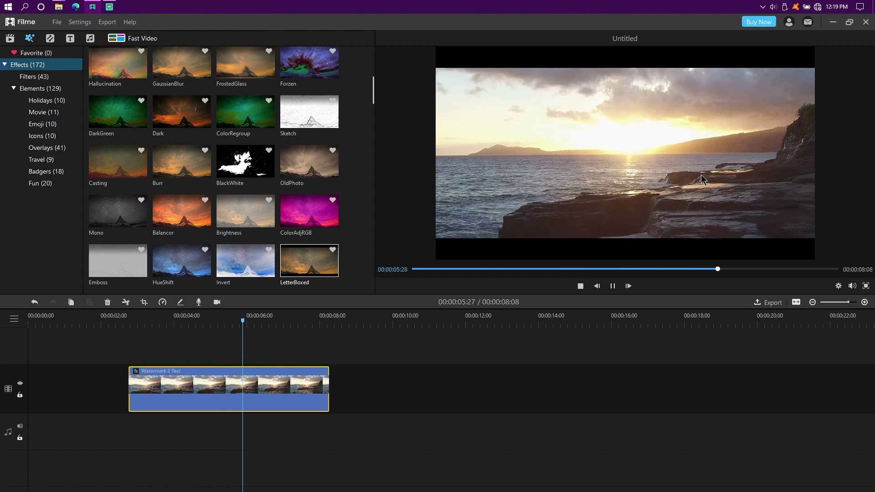
pyautogui.press('space')
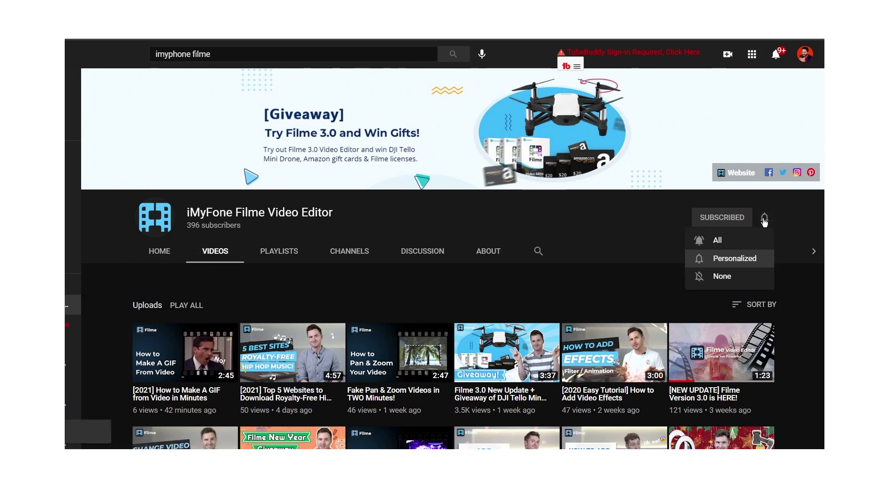
# Step: On the iMyFone Filme Video Editor YouTube channel, set notifications to All and browse the uploaded videos
pyautogui.click(739, 244)
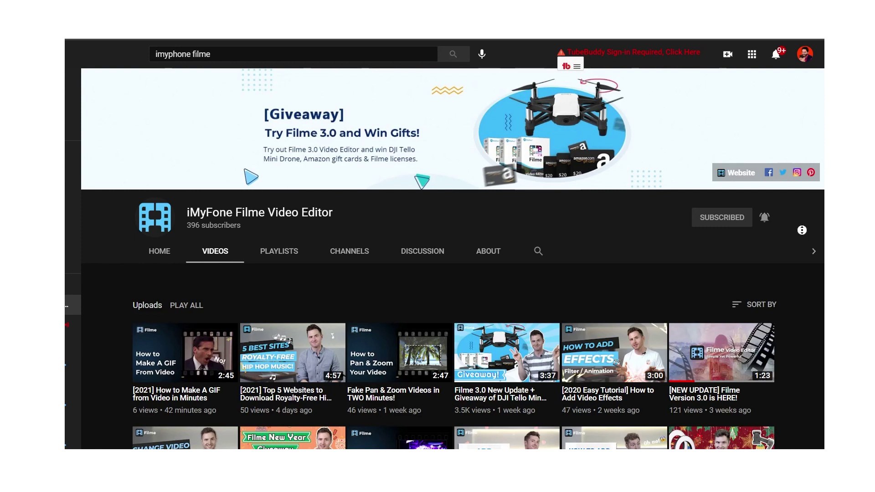
pyautogui.scroll(-3, 802, 236)
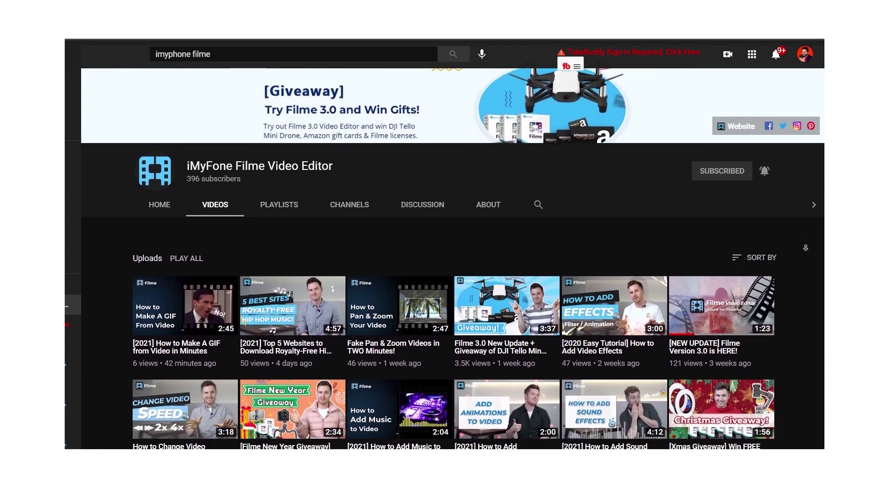
pyautogui.scroll(-3, 805, 247)
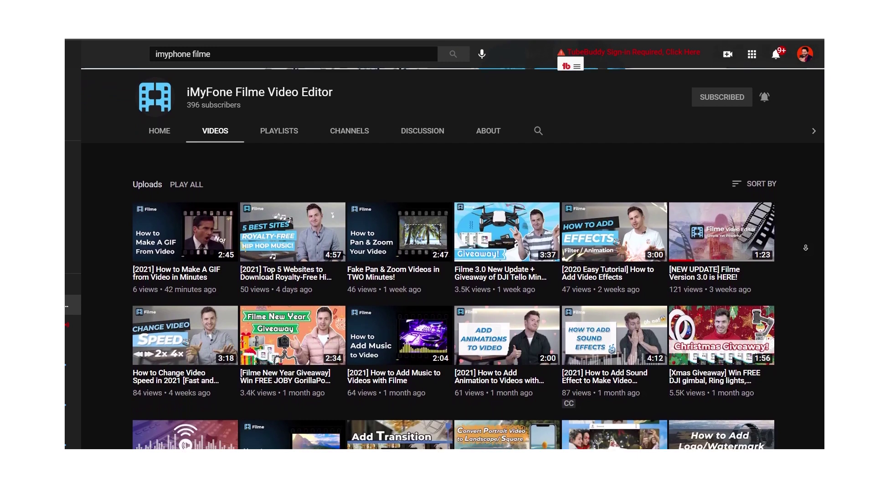
pyautogui.scroll(-3, 806, 247)
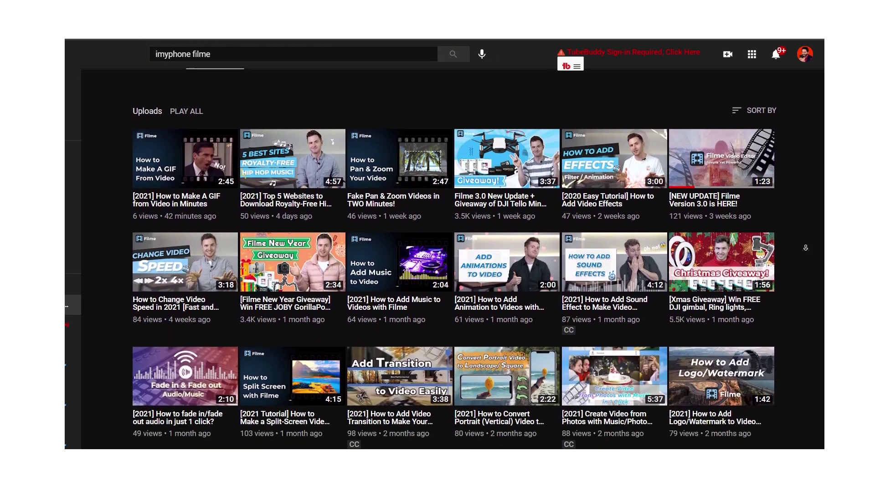
pyautogui.scroll(-3, 805, 248)
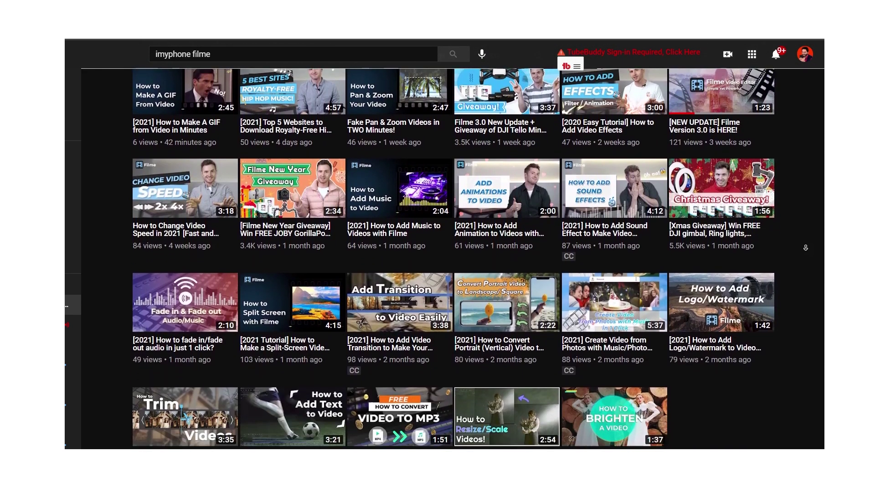
pyautogui.scroll(-2, 805, 248)
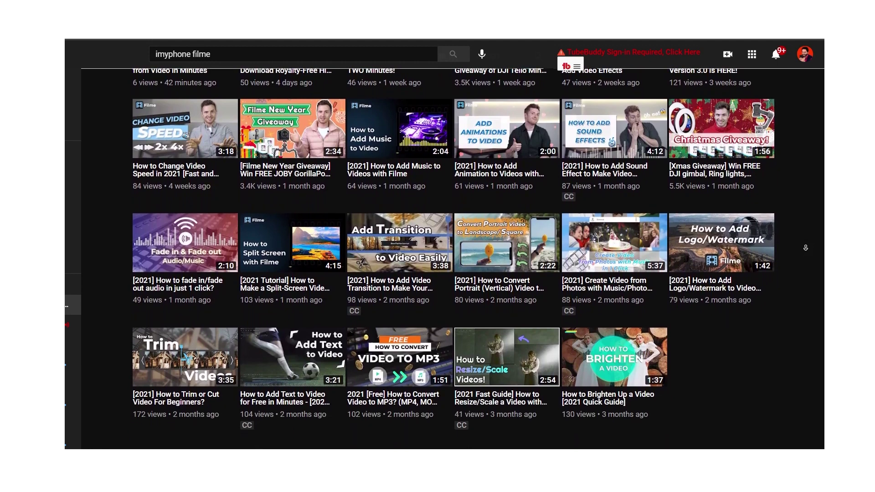